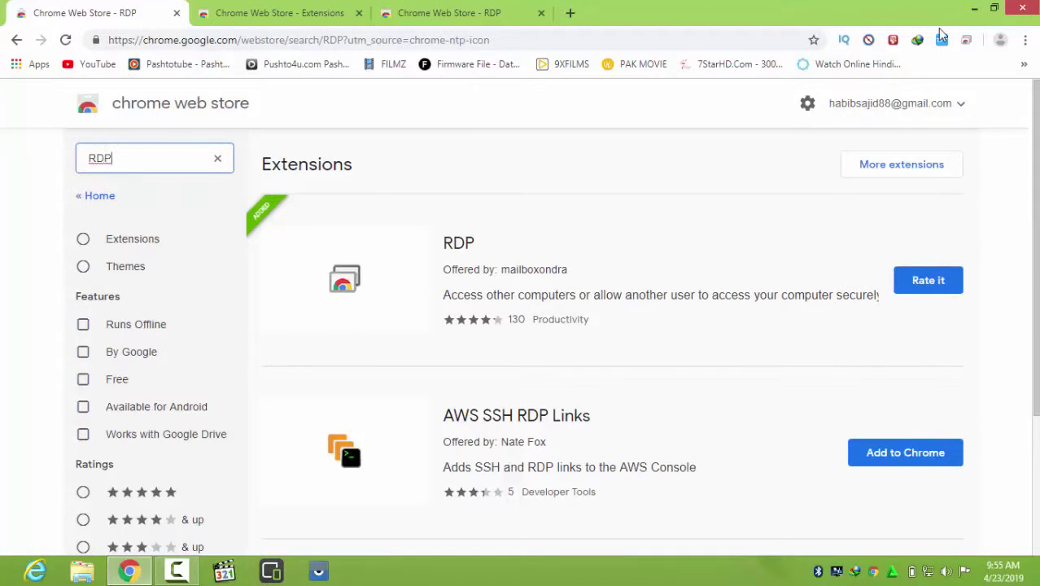
Open the Chrome Remote Desktop app page from the RDP extension in the Chrome Web Store
{"action": "left_click", "coordinate": [279, 15]}
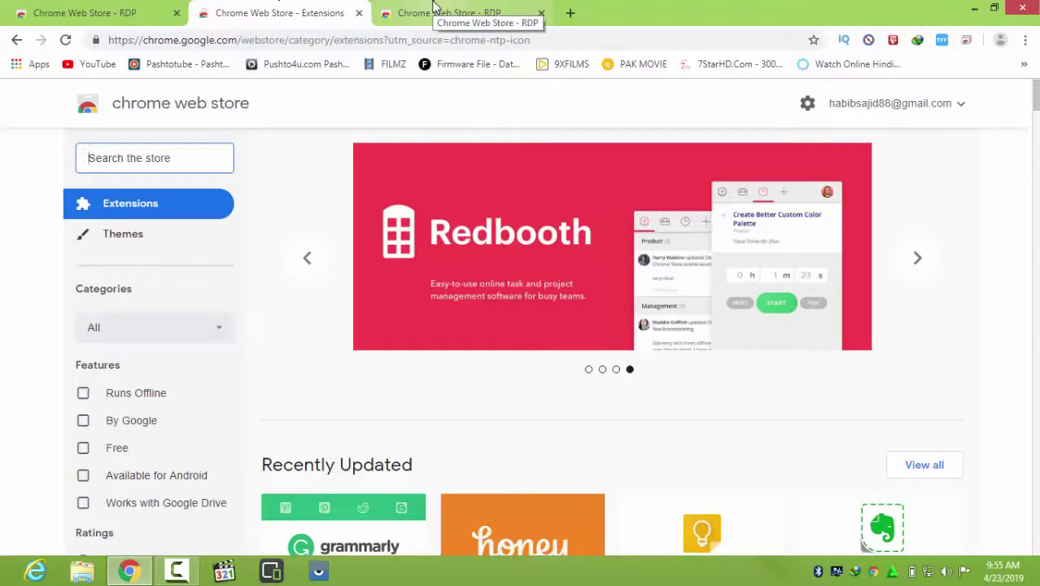
{"action": "left_click", "coordinate": [434, 10]}
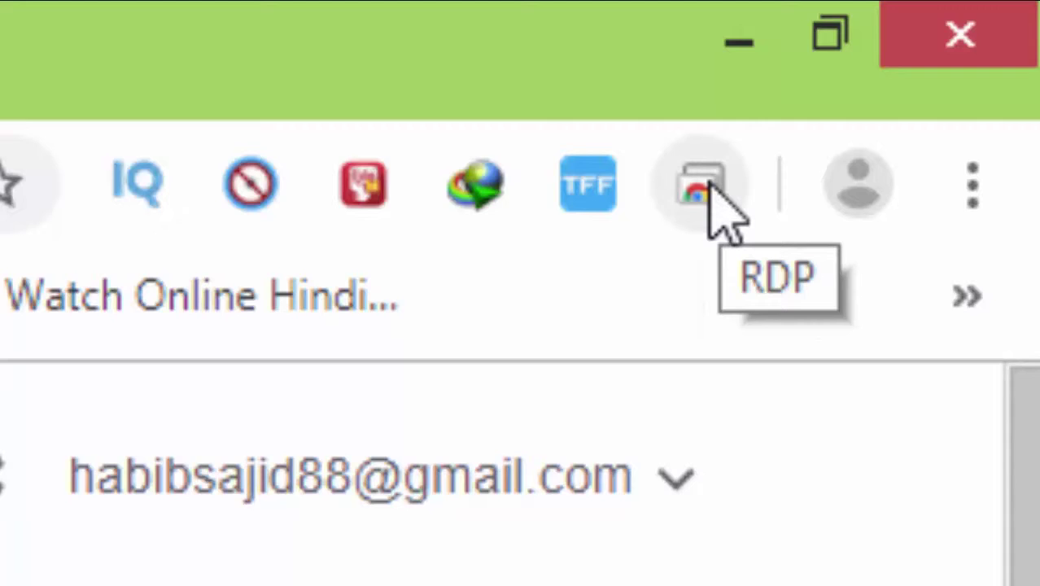
{"action": "left_click", "coordinate": [708, 193]}
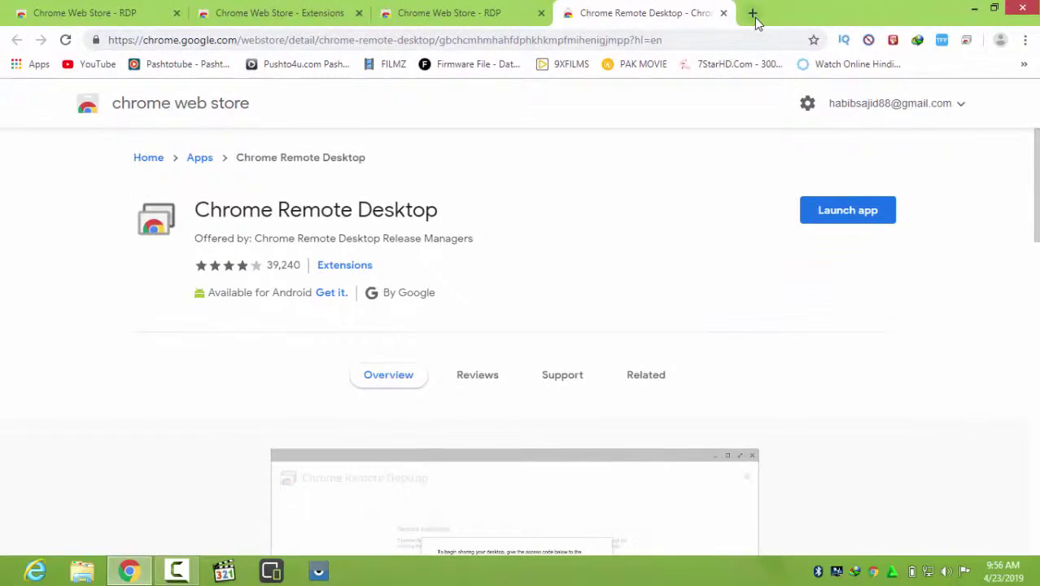
Launch Chrome Remote Desktop from the Apps page and shift its window slightly right
{"action": "left_click", "coordinate": [754, 15]}
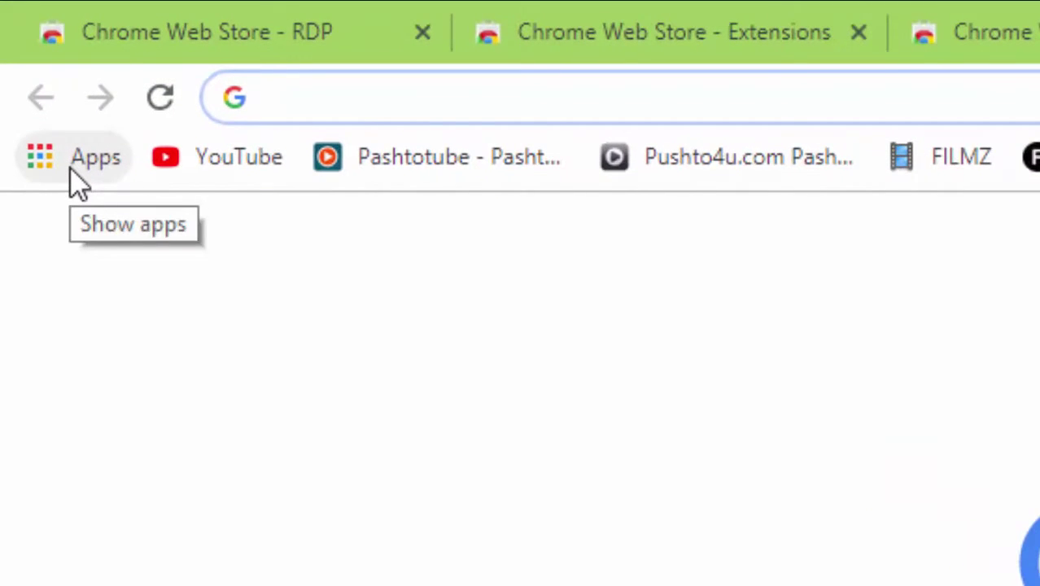
{"action": "left_click", "coordinate": [71, 166]}
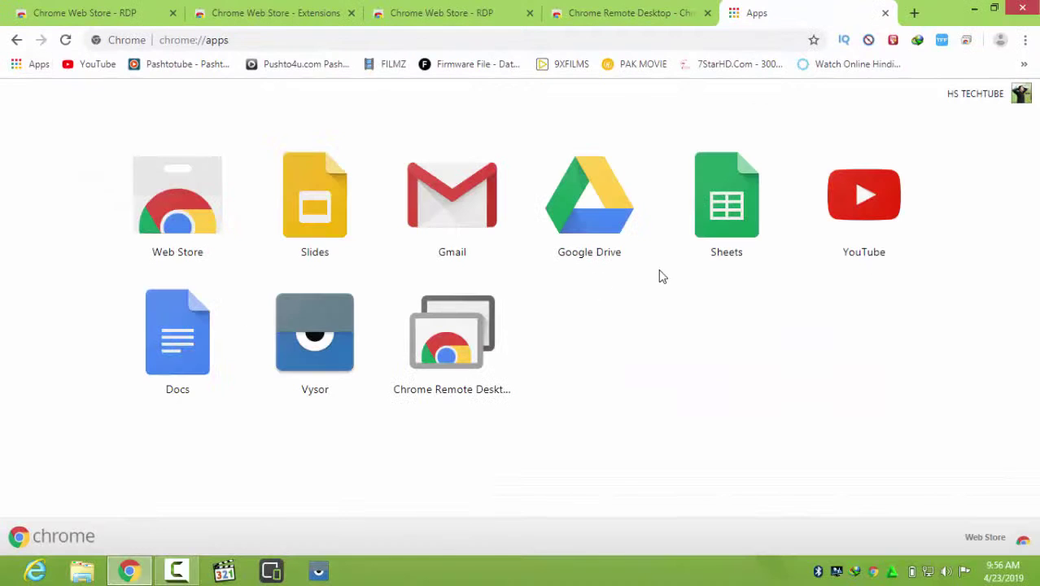
{"action": "left_click", "coordinate": [461, 360]}
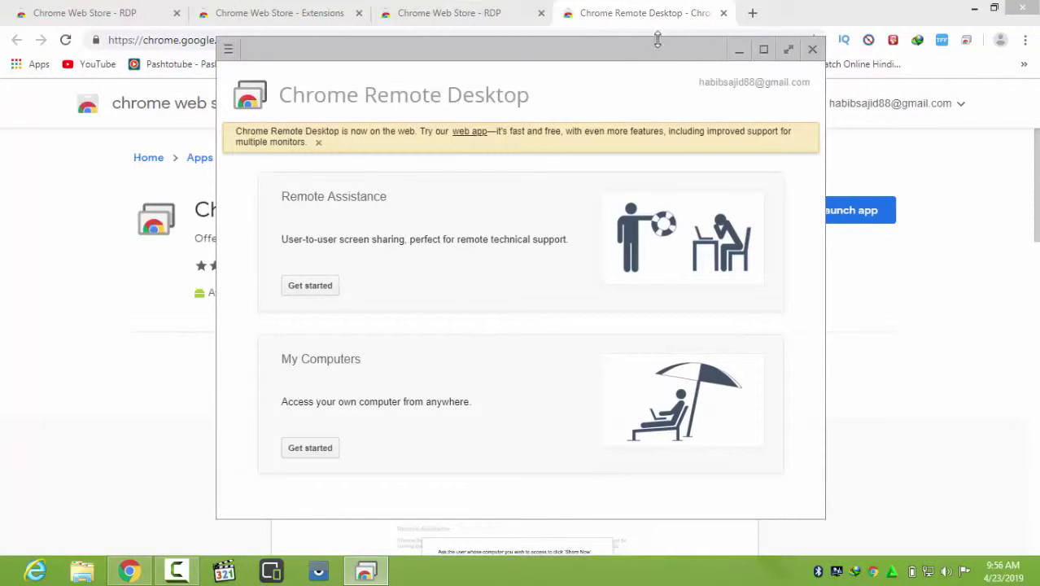
{"action": "left_click_drag", "start_coordinate": [594, 50], "coordinate": [622, 51]}
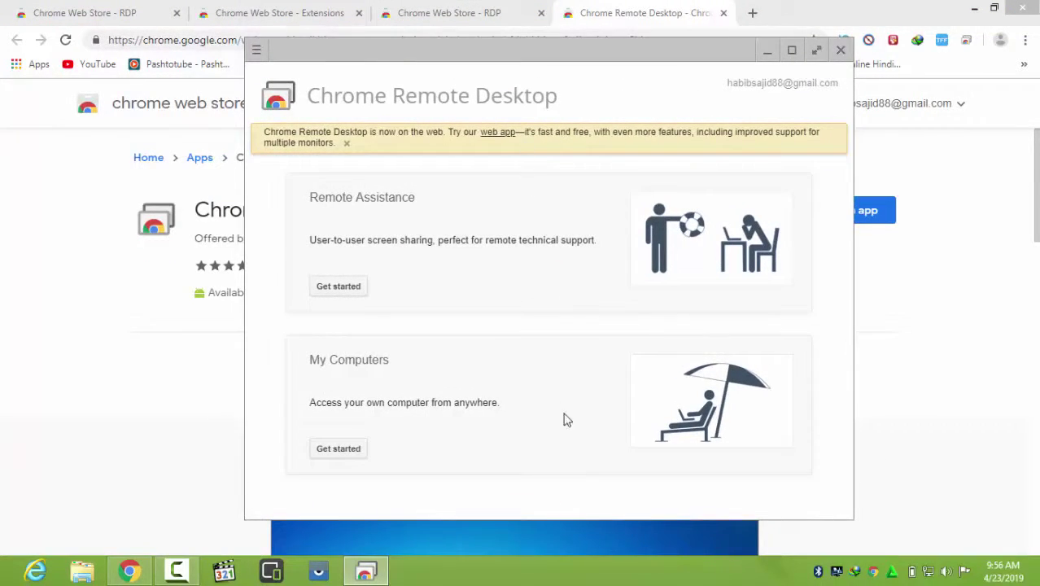
Minimize Chrome and begin setting up access under My Computers
{"action": "left_click", "coordinate": [974, 9]}
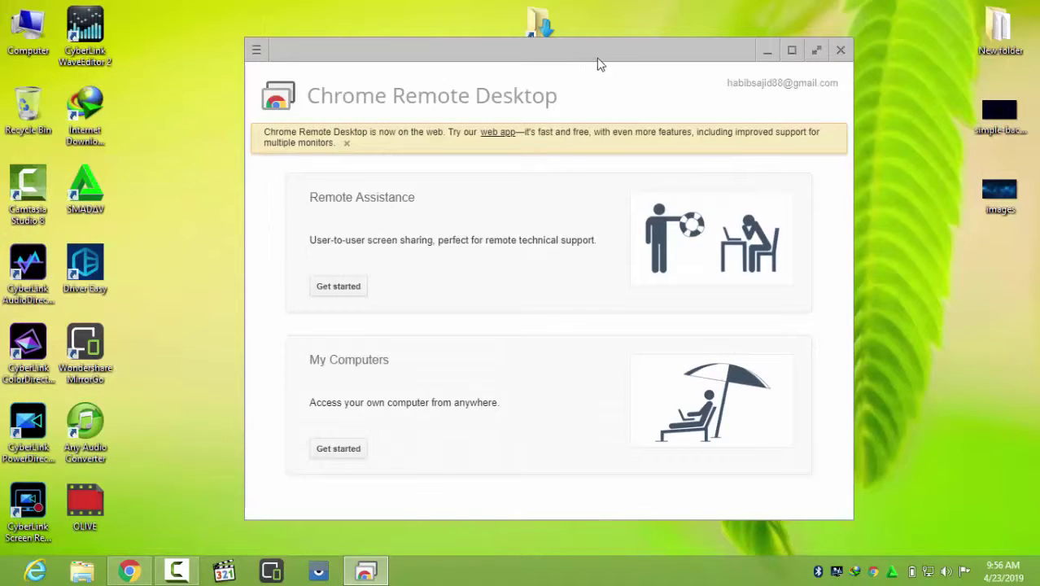
{"action": "left_click_drag", "start_coordinate": [599, 63], "coordinate": [594, 63]}
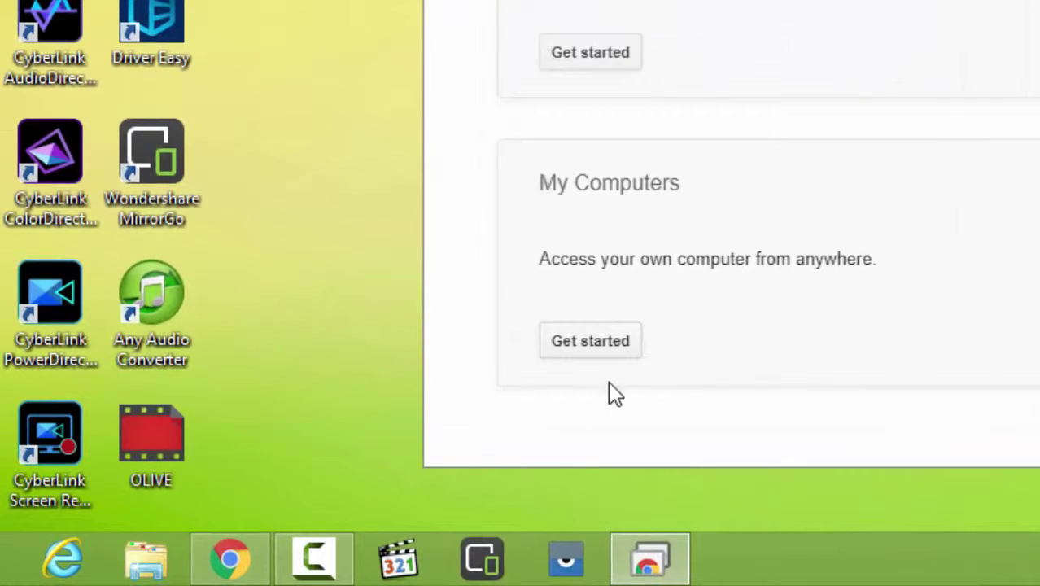
{"action": "left_click", "coordinate": [578, 354]}
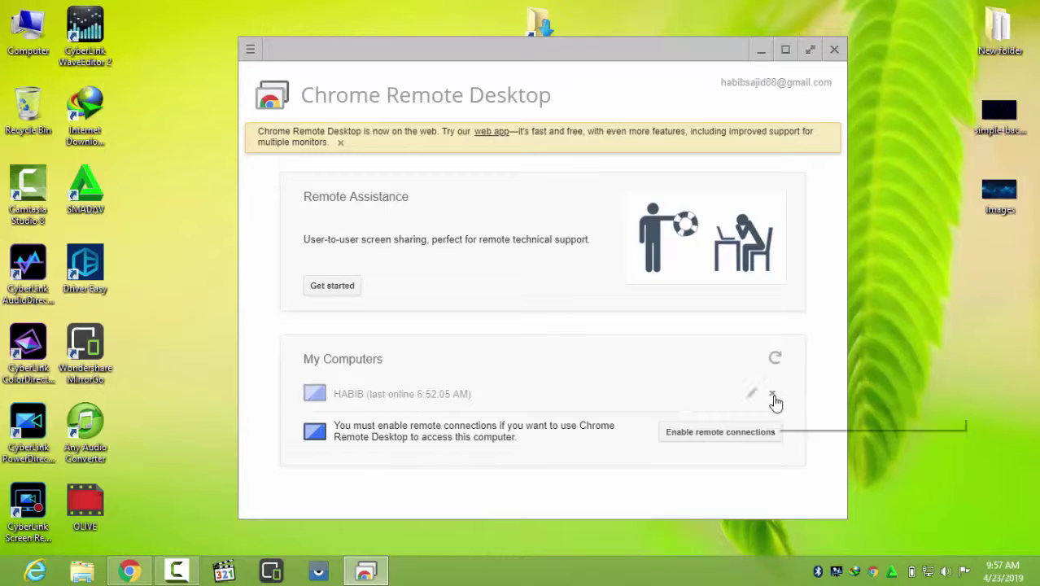
Delete the stale offline computer entry and start enabling remote connections
{"action": "left_click", "coordinate": [776, 396]}
{"action": "left_click", "coordinate": [619, 303]}
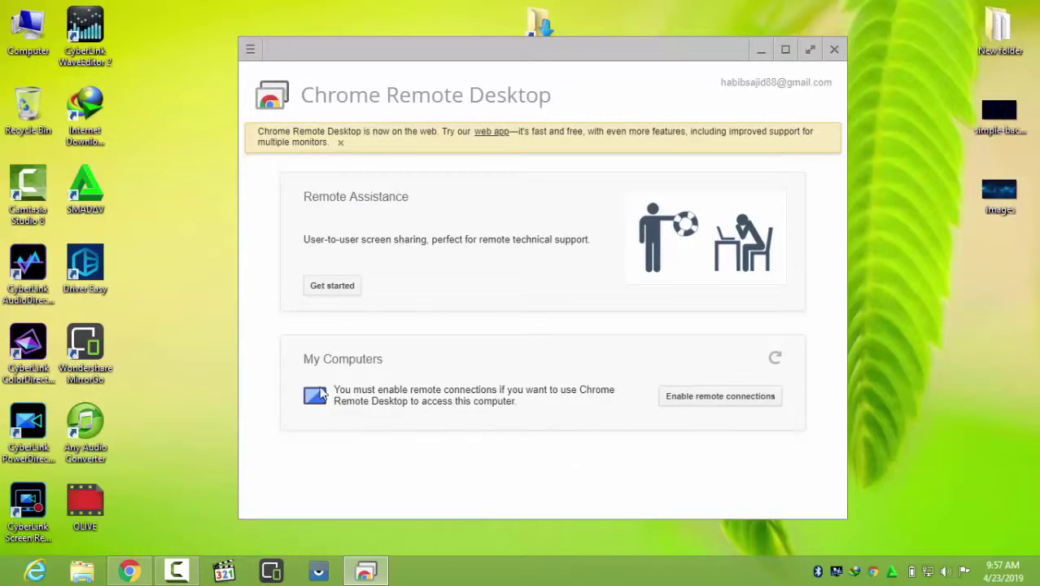
{"action": "left_click", "coordinate": [708, 405]}
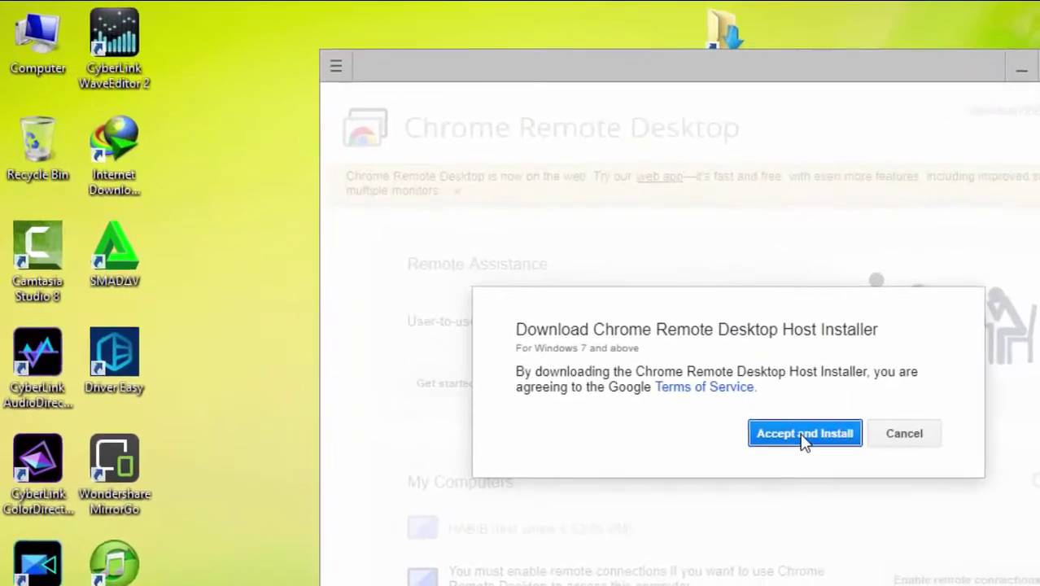
Accept the terms to download the host installer and minimize the browser
{"action": "left_click", "coordinate": [677, 365]}
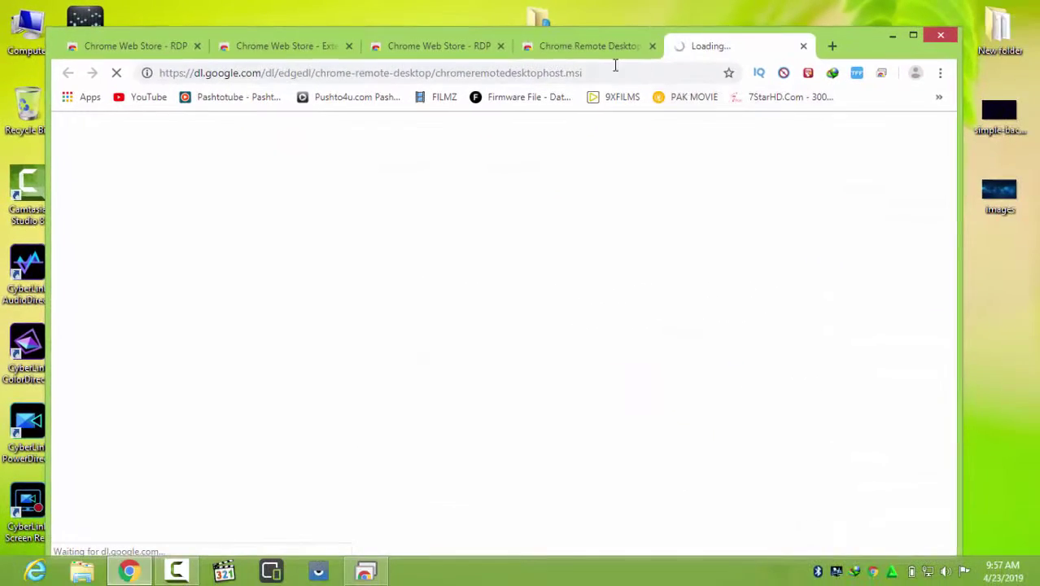
{"action": "left_click", "coordinate": [588, 46]}
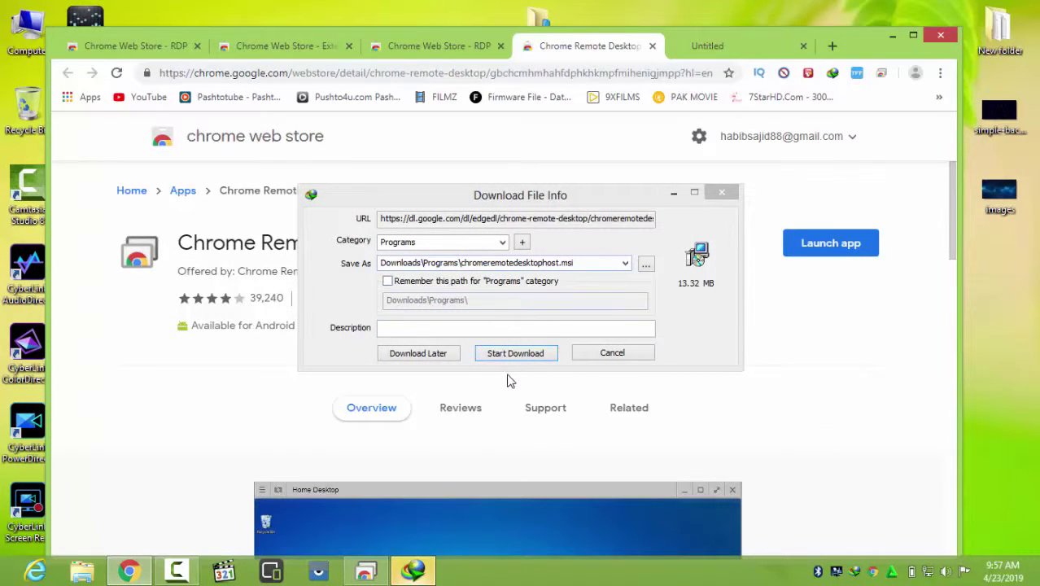
{"action": "left_click", "coordinate": [889, 36]}
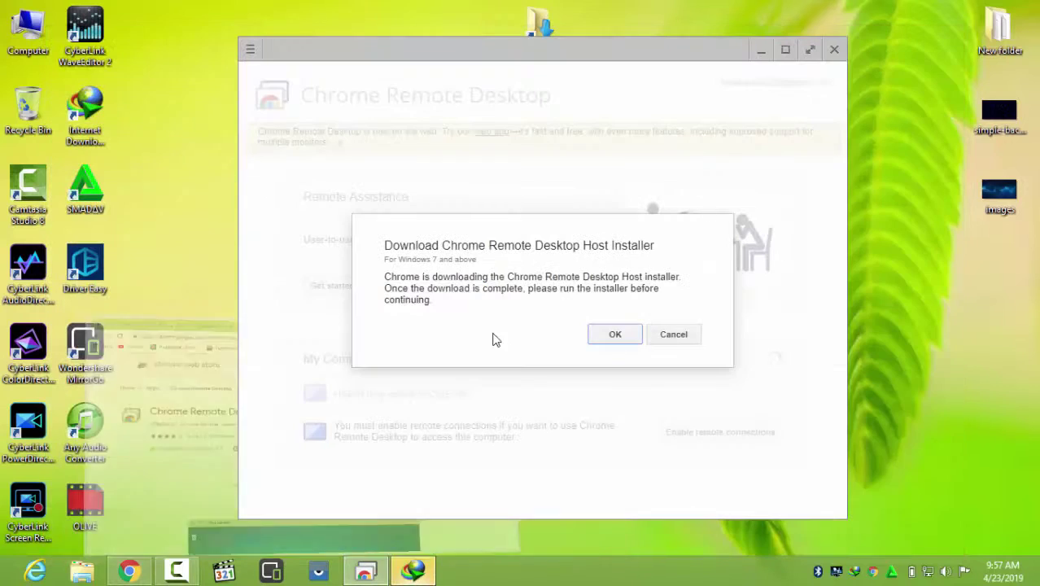
Start the IDM download of chromeremotedesktophost.msi (13.32 MB) into Downloads\Programs
{"action": "left_click", "coordinate": [412, 570]}
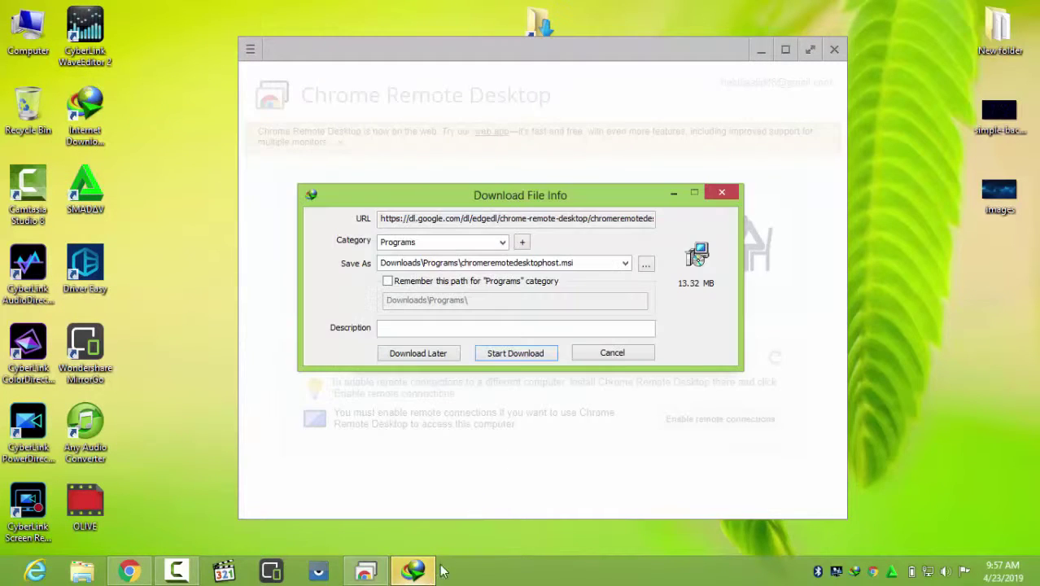
{"action": "left_click", "coordinate": [514, 353]}
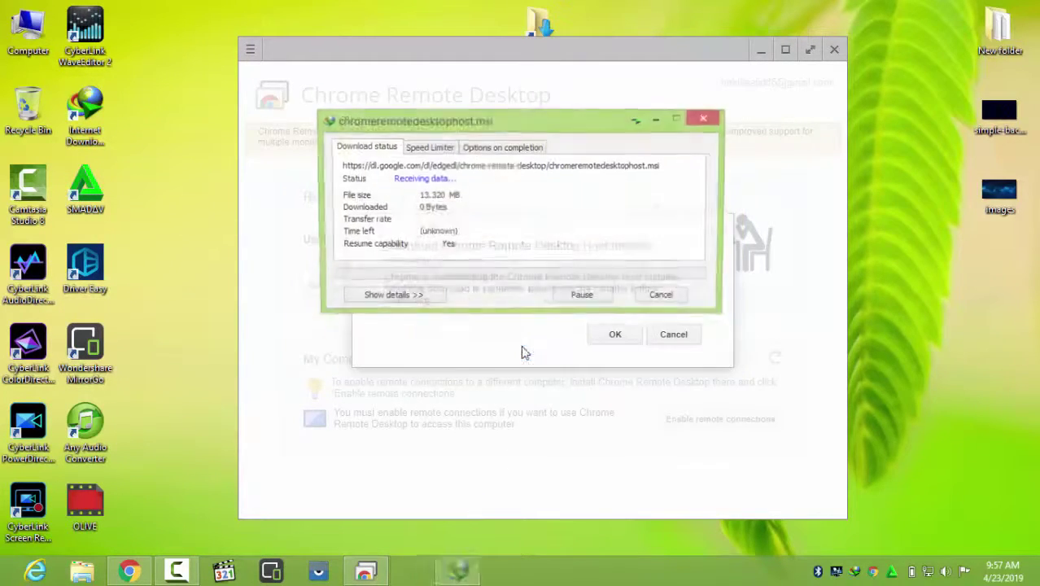
{"action": "left_click", "coordinate": [775, 70]}
{"action": "left_click", "coordinate": [761, 50]}
{"action": "left_click_drag", "start_coordinate": [637, 119], "coordinate": [749, 105]}
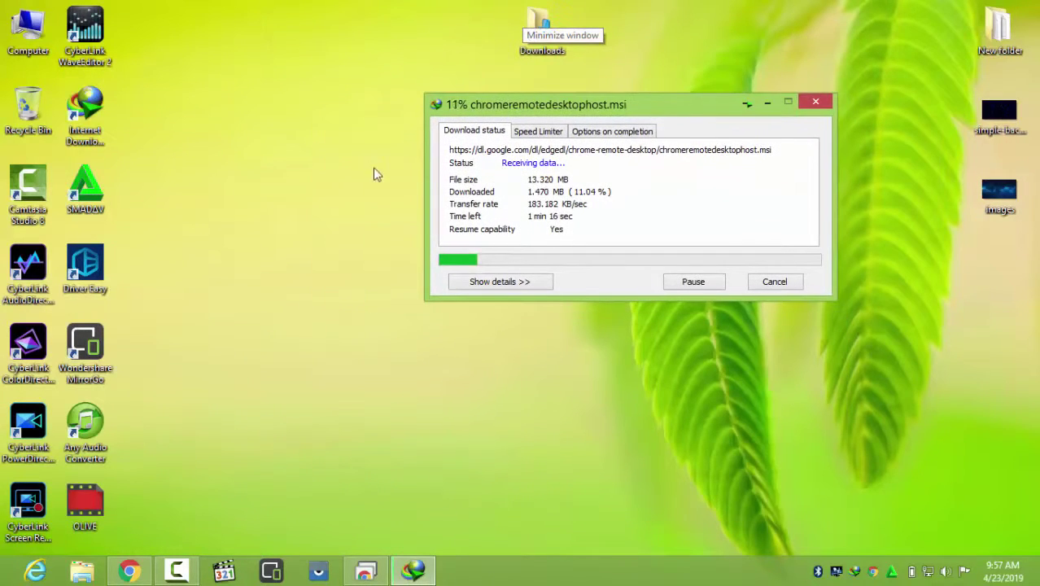
{"action": "right_click", "coordinate": [291, 140]}
{"action": "left_click", "coordinate": [337, 198]}
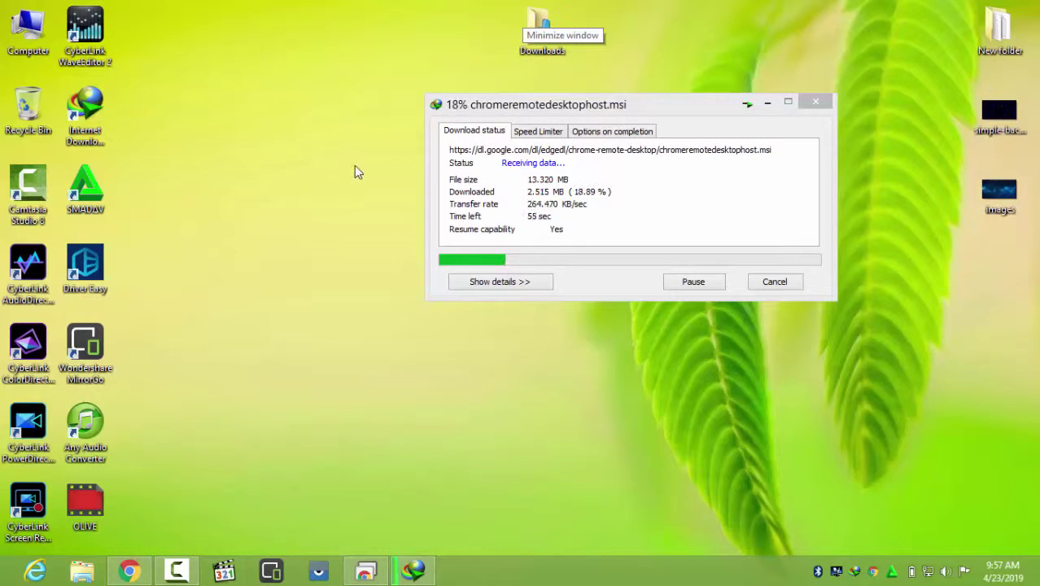
{"action": "left_click_drag", "start_coordinate": [626, 103], "coordinate": [537, 104]}
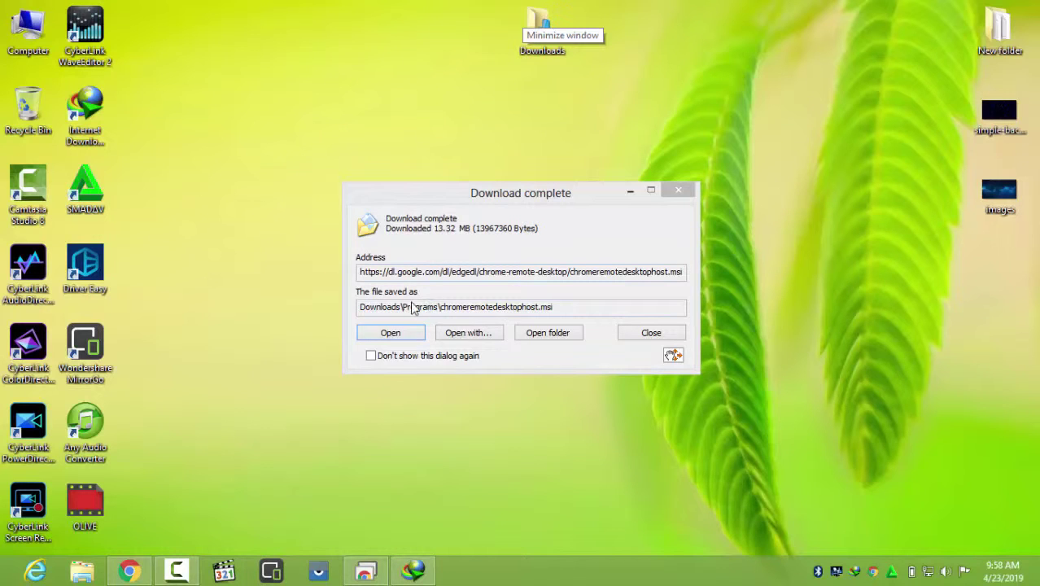
Run the downloaded host installer and dismiss the installer download prompt
{"action": "left_click", "coordinate": [389, 336]}
{"action": "left_click", "coordinate": [390, 333]}
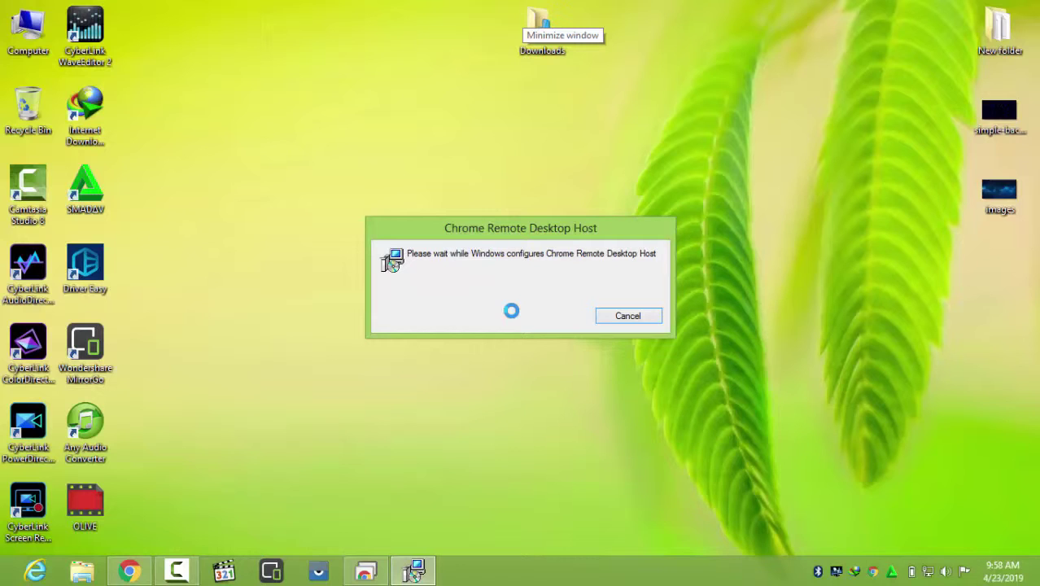
{"action": "left_click", "coordinate": [363, 574]}
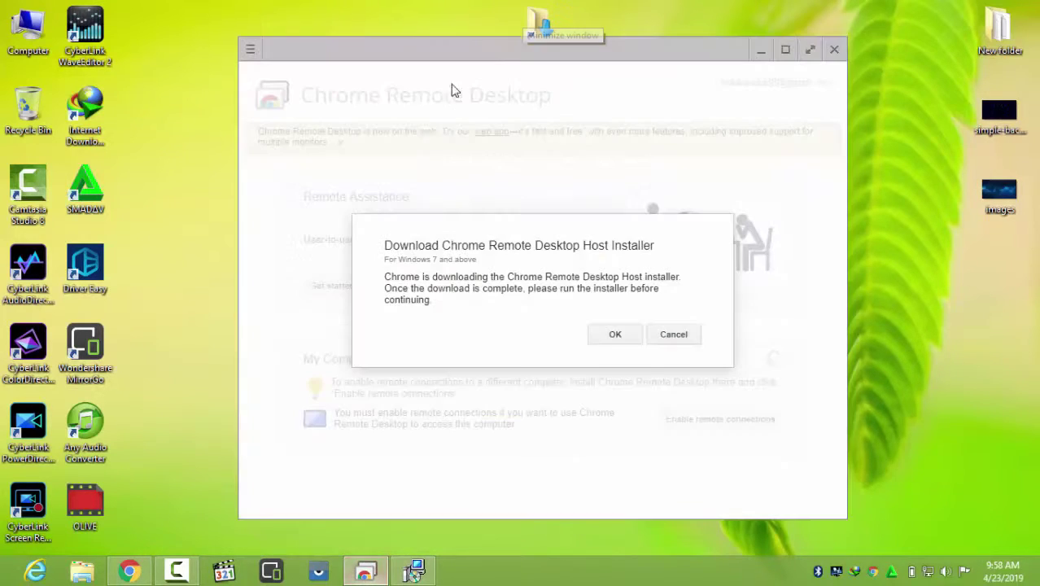
{"action": "left_click", "coordinate": [662, 334]}
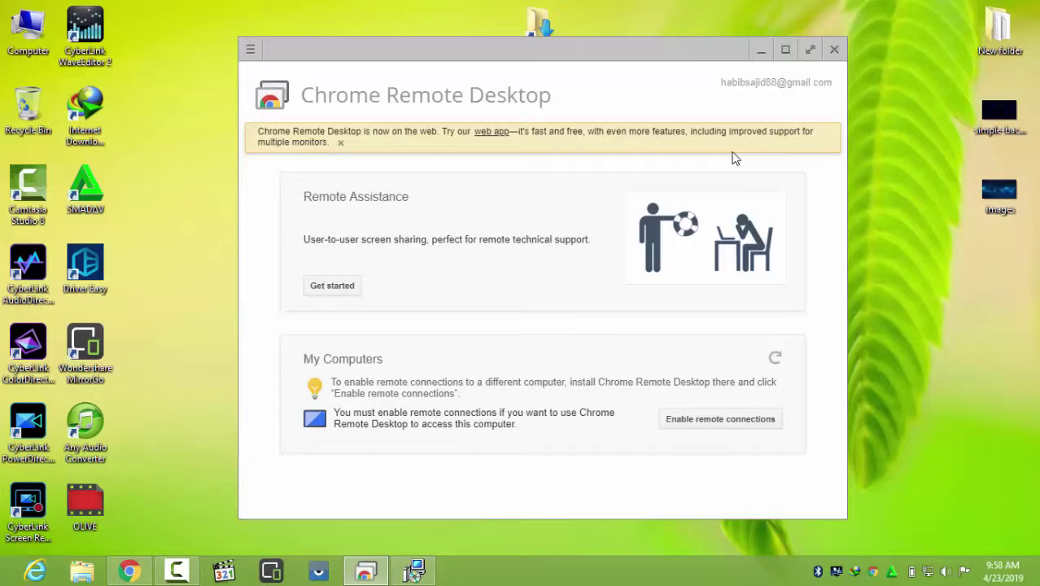
Let the host installer finish, then restore the Chrome Remote Desktop window
{"action": "left_click", "coordinate": [761, 49]}
{"action": "right_click", "coordinate": [417, 57]}
{"action": "left_click", "coordinate": [429, 75]}
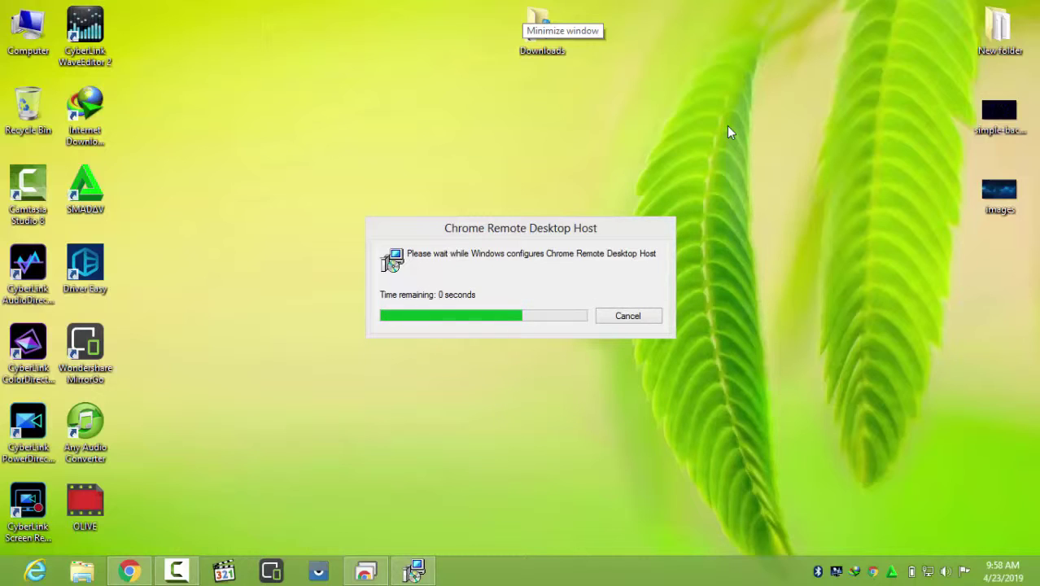
{"action": "right_click", "coordinate": [411, 128]}
{"action": "left_click", "coordinate": [460, 166]}
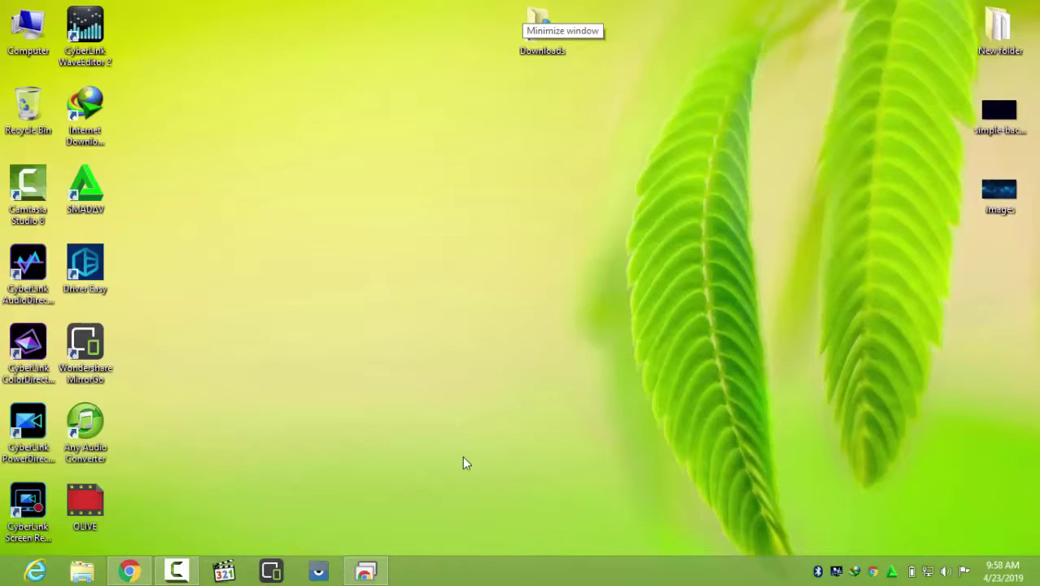
{"action": "left_click", "coordinate": [371, 569]}
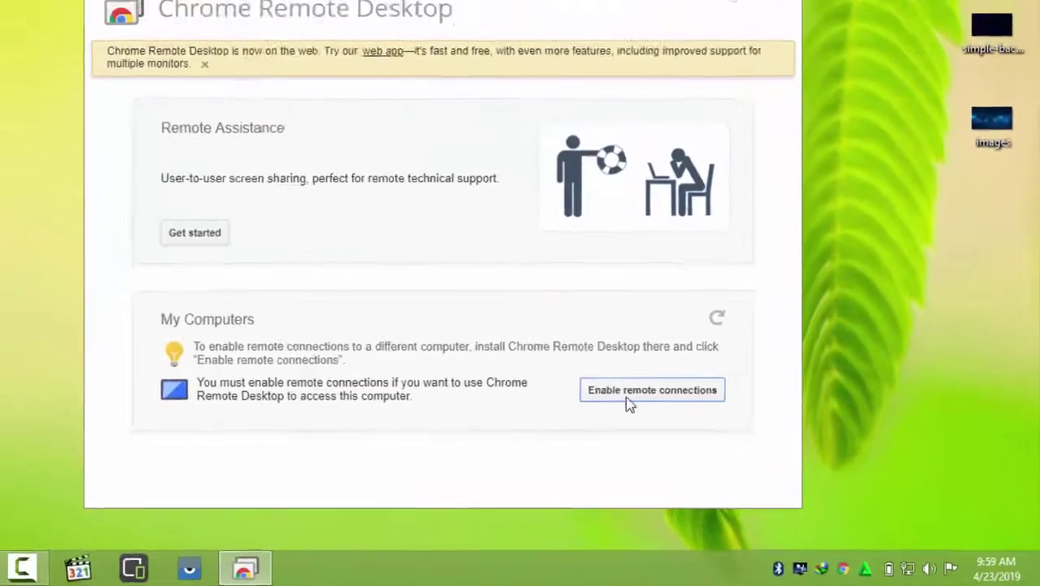
Bring up the PIN setup dialog for enabling remote connections on this computer
{"action": "left_click", "coordinate": [493, 340]}
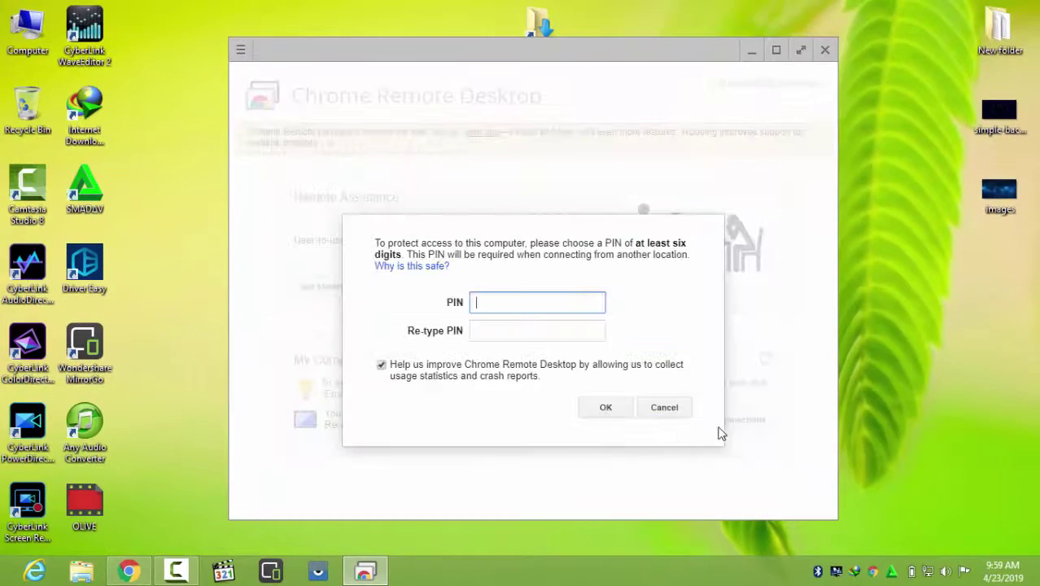
{"action": "left_click", "coordinate": [657, 411]}
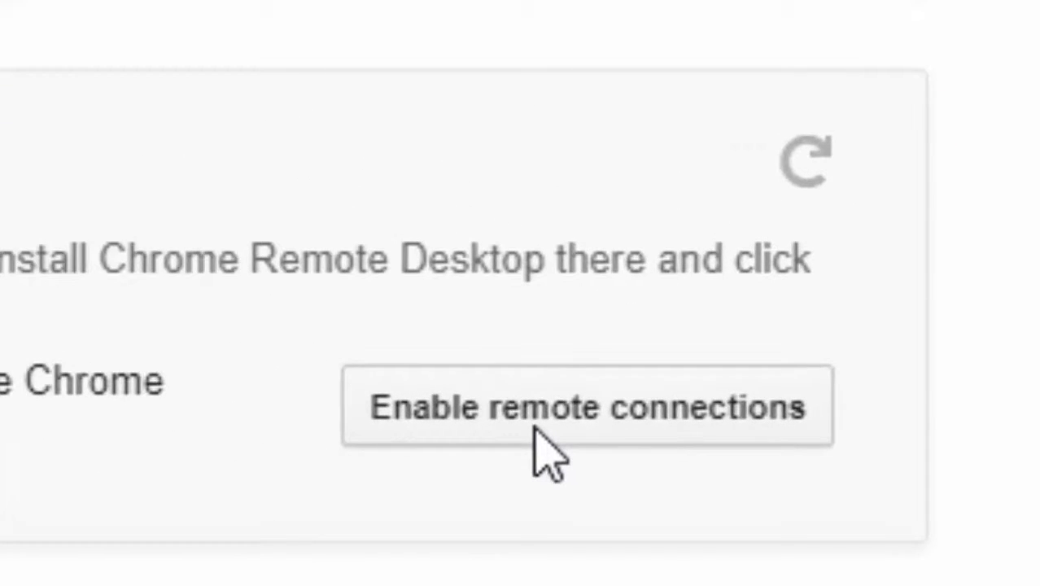
{"action": "left_click", "coordinate": [534, 427]}
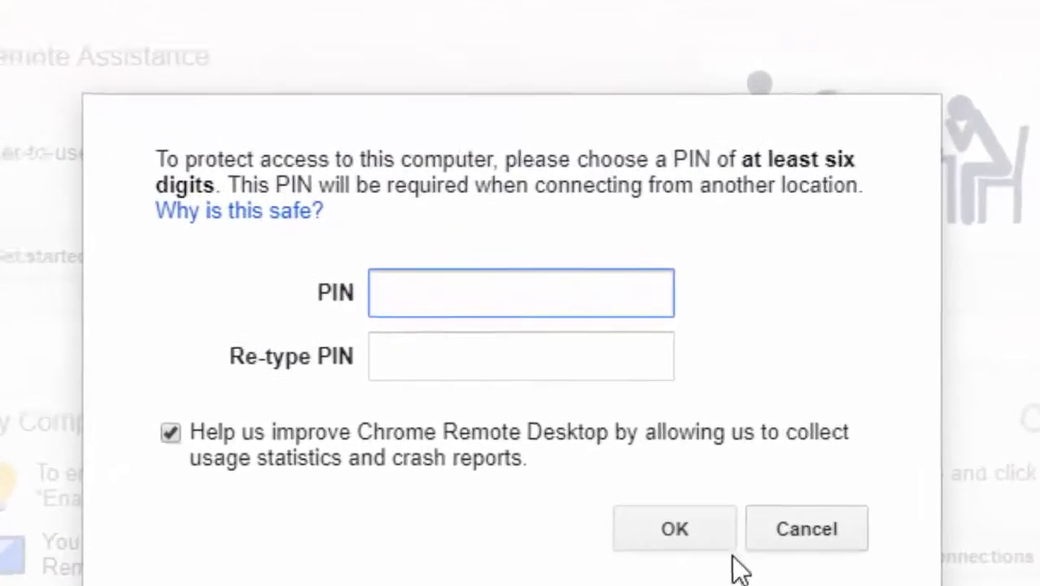
{"action": "left_click", "coordinate": [529, 361]}
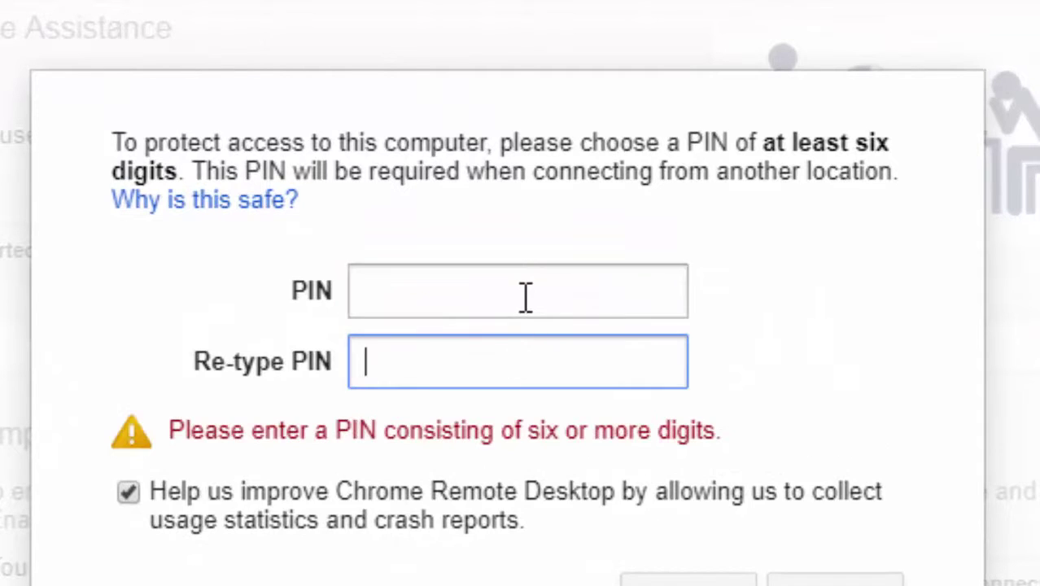
{"action": "left_click", "coordinate": [525, 297]}
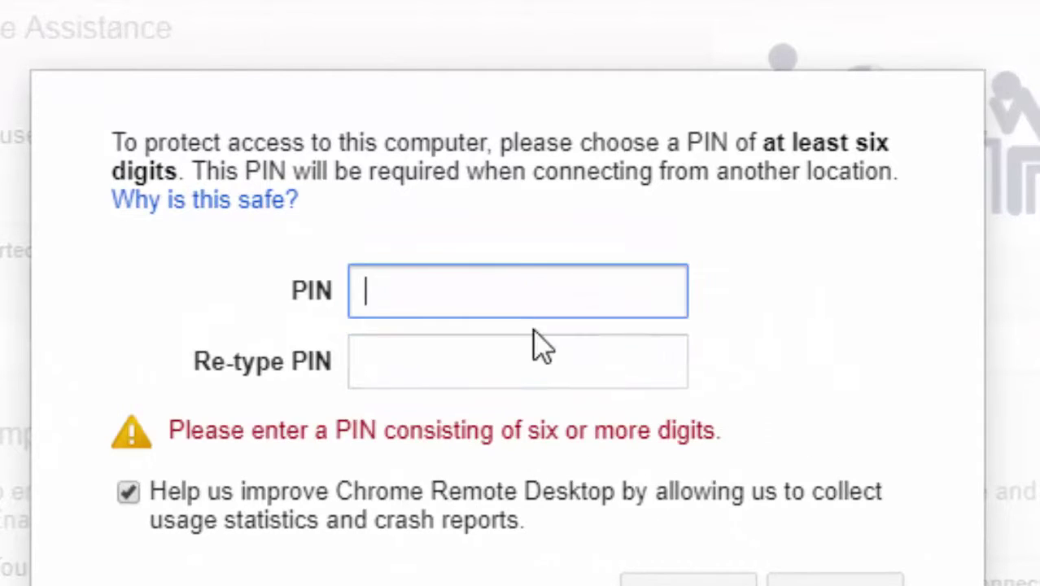
{"action": "left_click", "coordinate": [539, 344]}
{"action": "left_click", "coordinate": [518, 302]}
{"action": "left_click", "coordinate": [520, 338]}
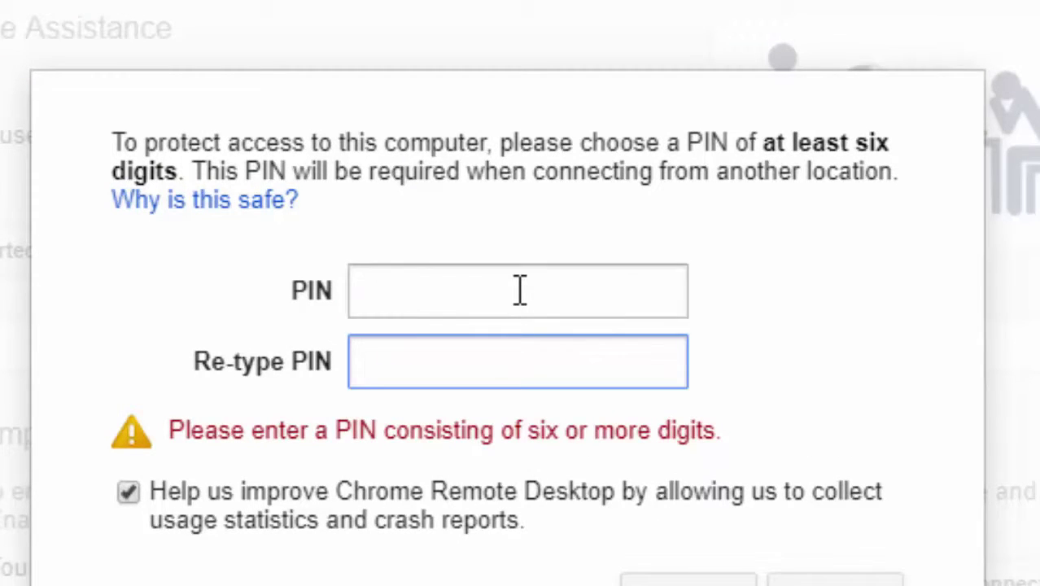
{"action": "left_click", "coordinate": [520, 290]}
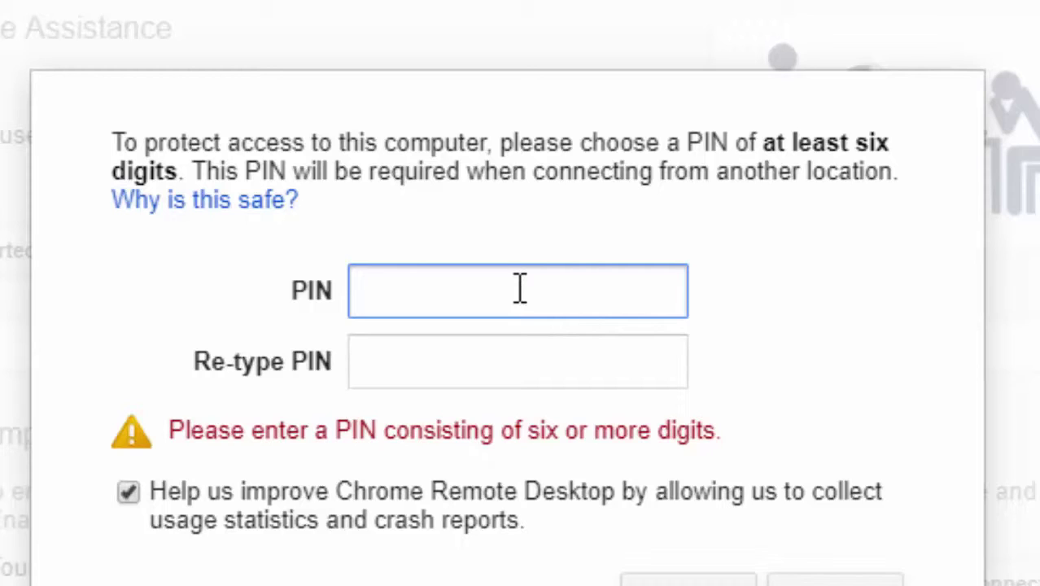
Enter and re-type a six-digit PIN, then confirm it
{"action": "left_click", "coordinate": [506, 354]}
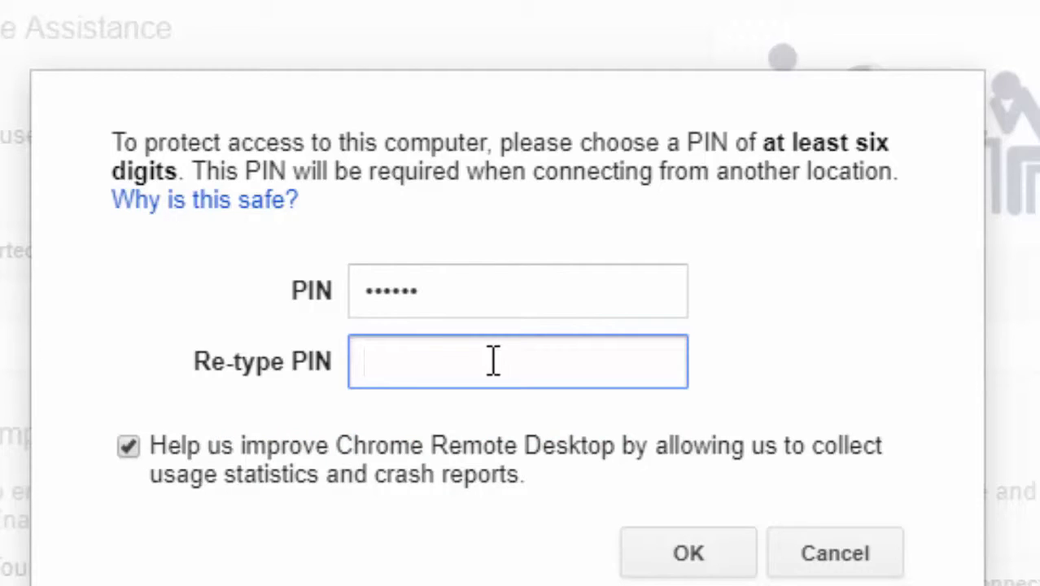
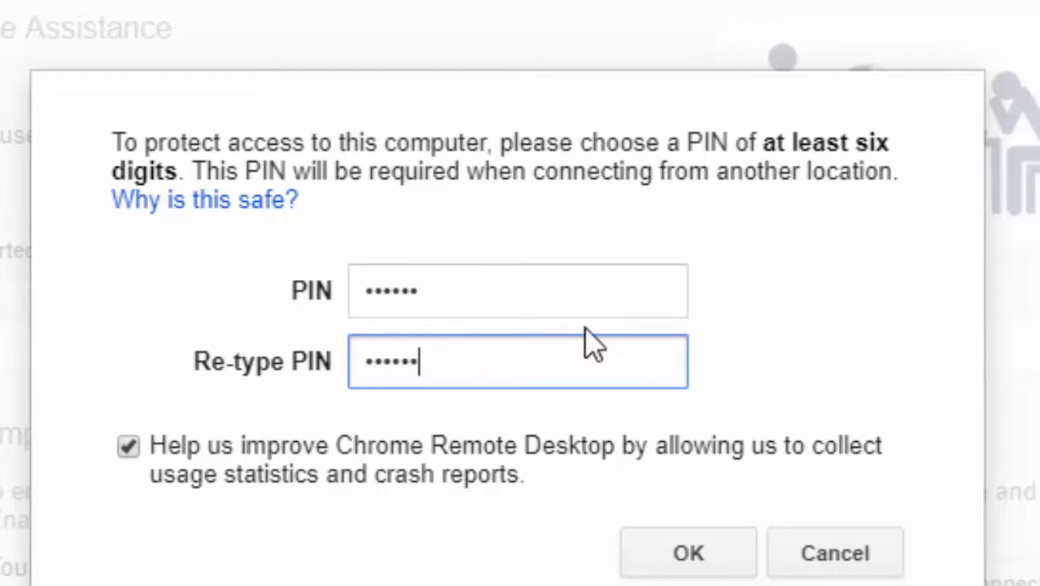
{"action": "left_click", "coordinate": [684, 574]}
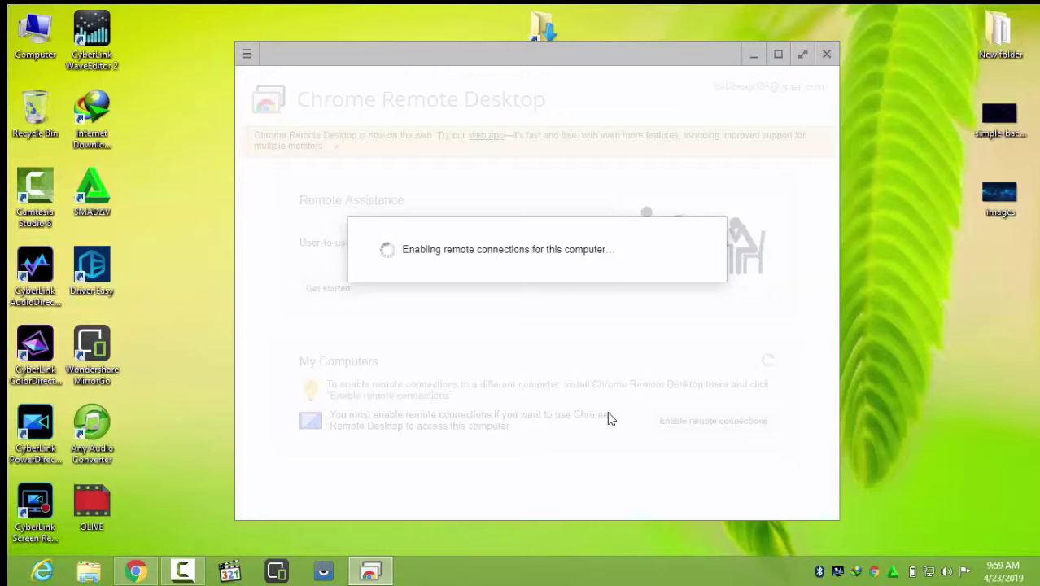
Acknowledge that remote connections are enabled and minimize Chrome Remote Desktop
{"action": "left_click", "coordinate": [667, 320]}
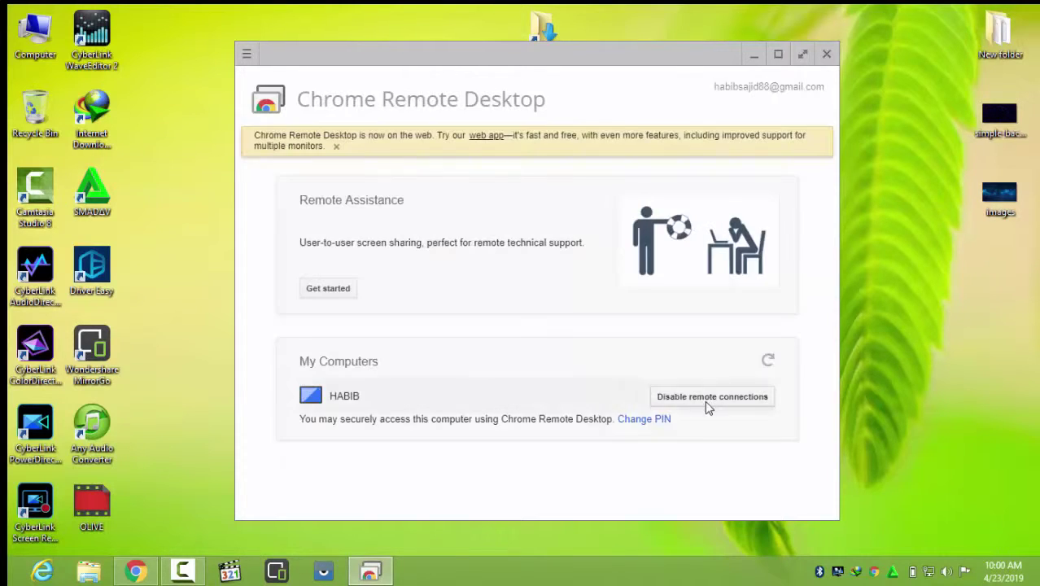
{"action": "left_click", "coordinate": [744, 53]}
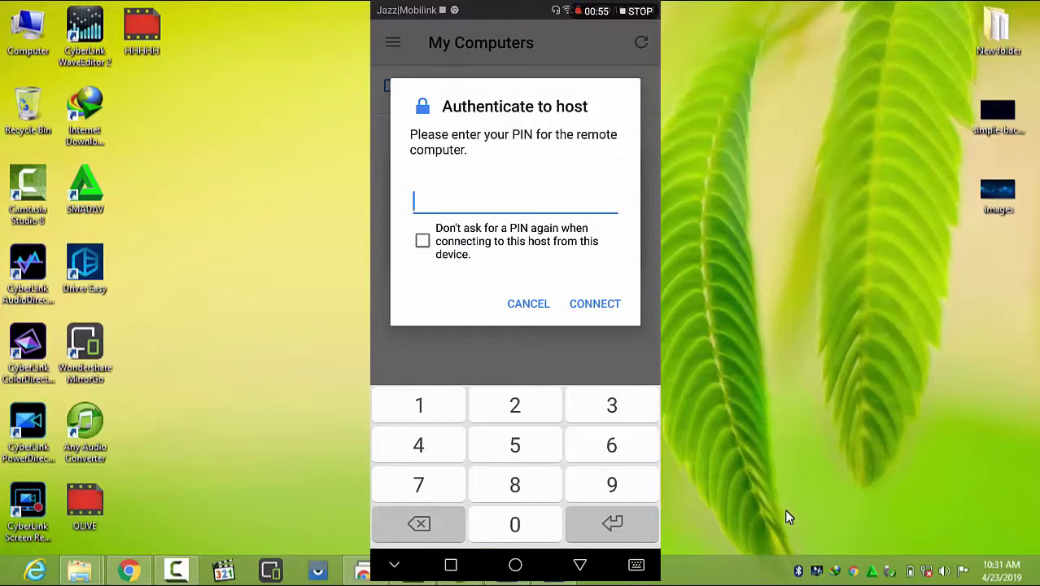
Enter the six-digit host PIN on the phone, leave Don't ask again unchecked, and connect to HABIB
{"action": "left_click", "coordinate": [422, 240]}
{"action": "left_click", "coordinate": [422, 241]}
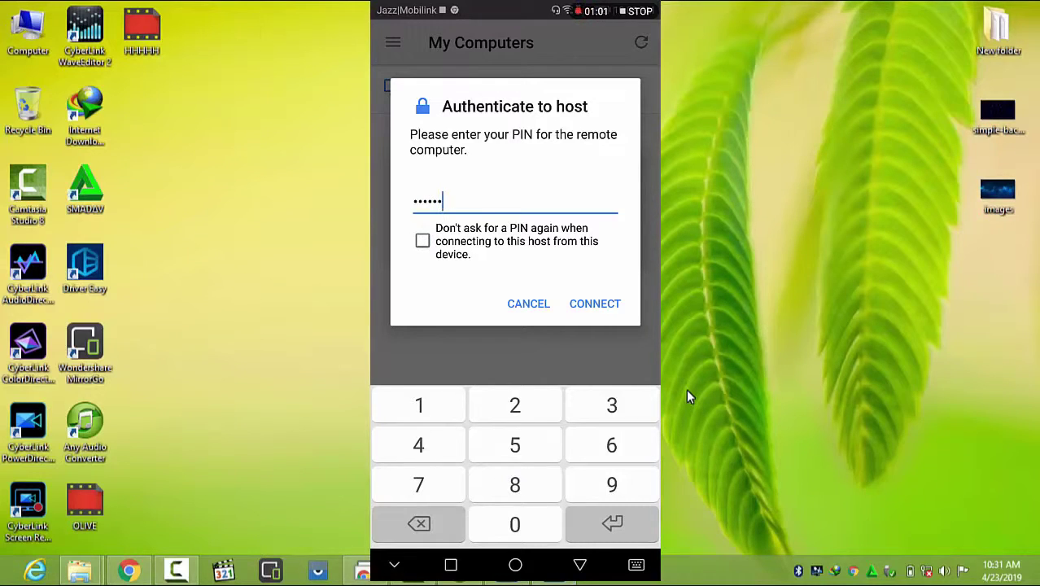
{"action": "key", "text": "Return"}
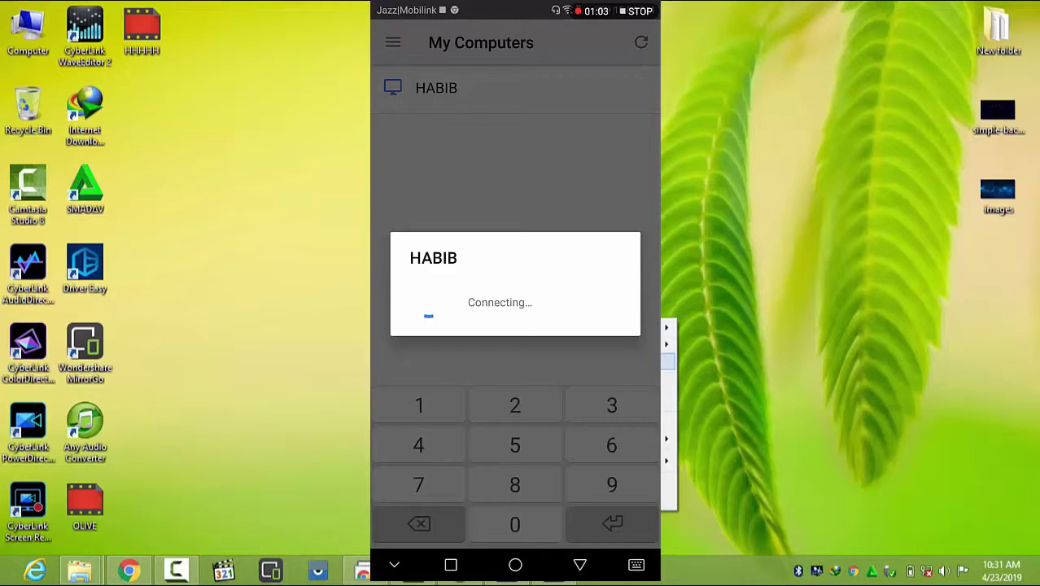